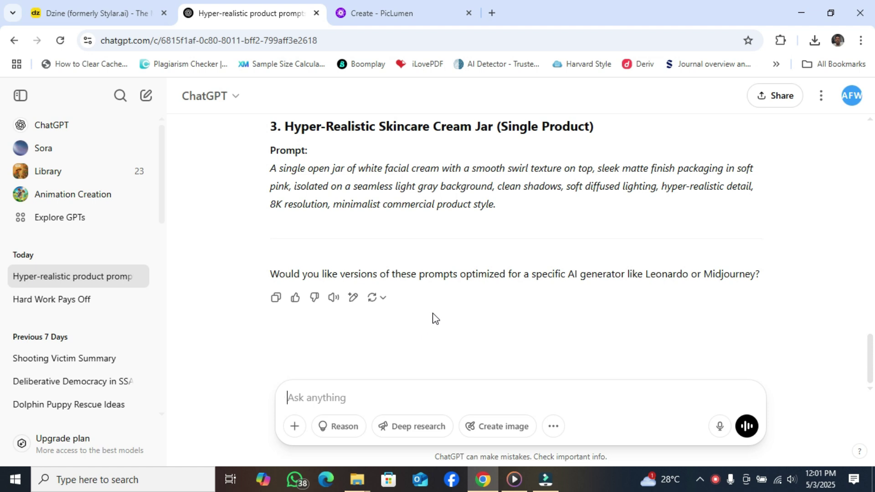
left_click(316, 396)
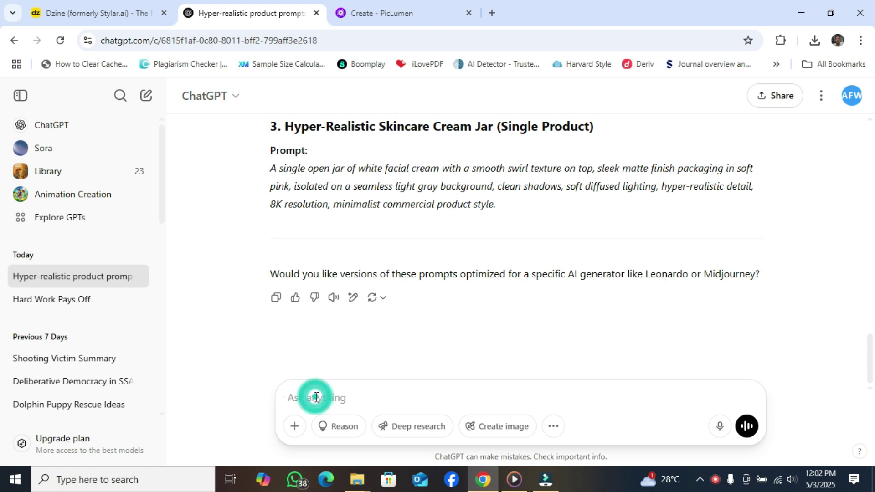
left_click(296, 427)
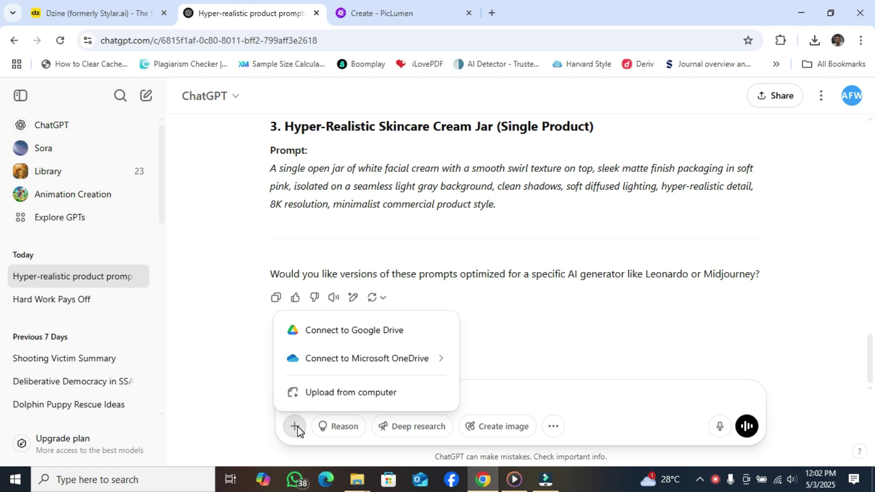
left_click(342, 393)
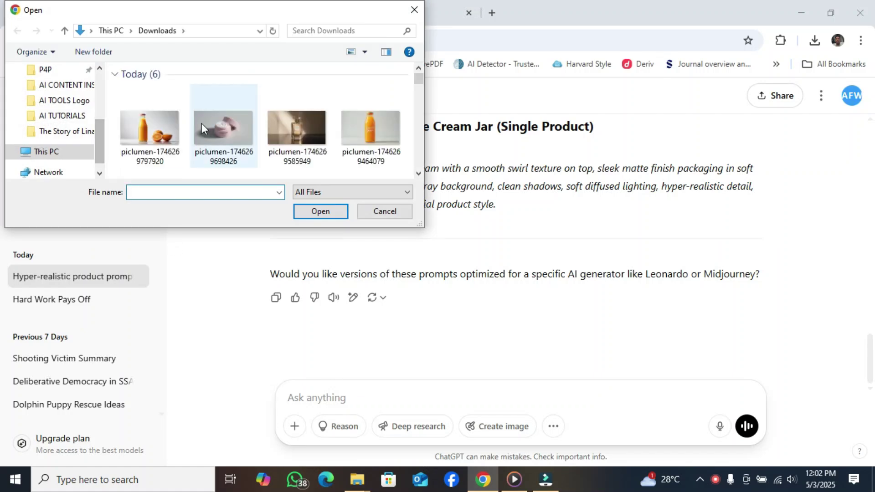
double_click(164, 135)
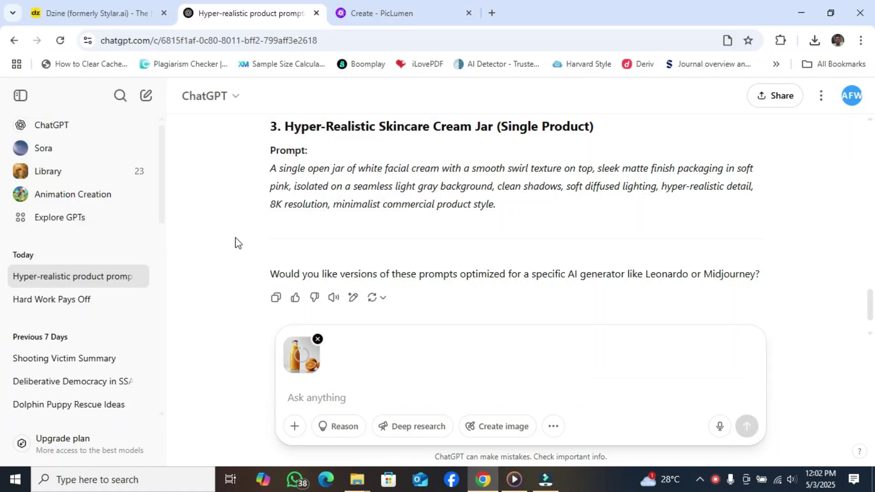
left_click(357, 479)
left_click(321, 428)
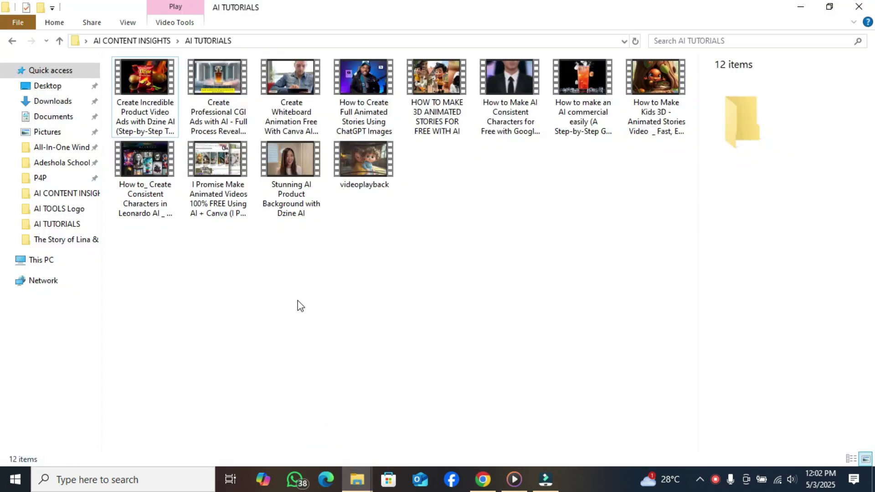
left_click(86, 88)
left_click(82, 103)
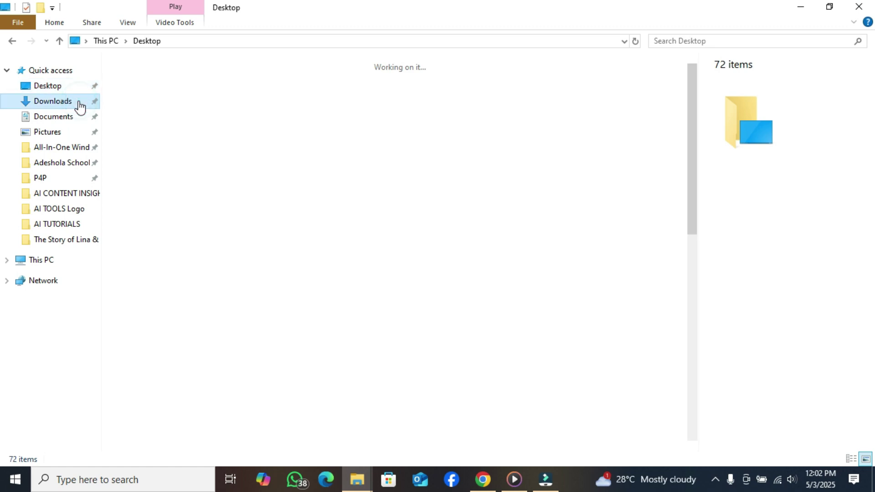
left_click(146, 130)
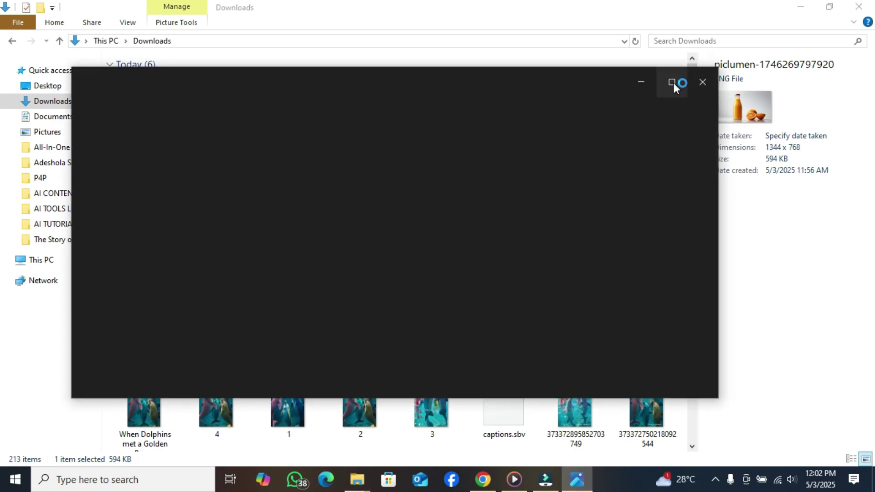
left_click(674, 82)
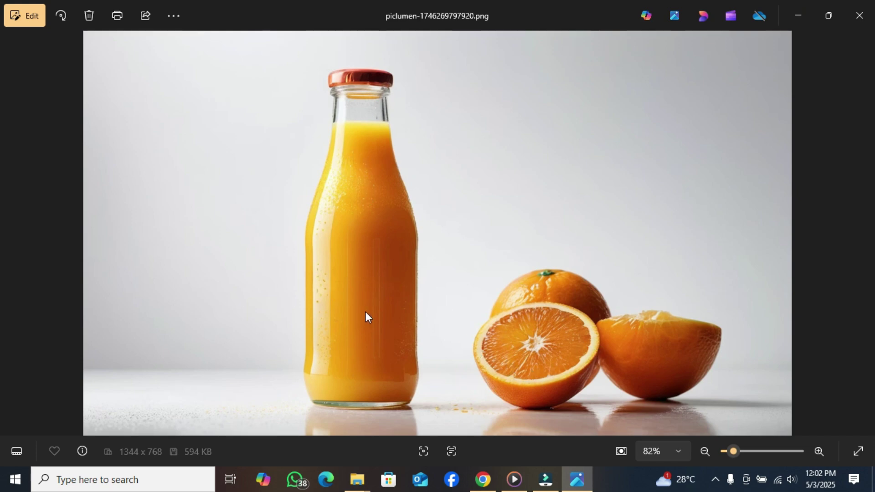
left_click(854, 19)
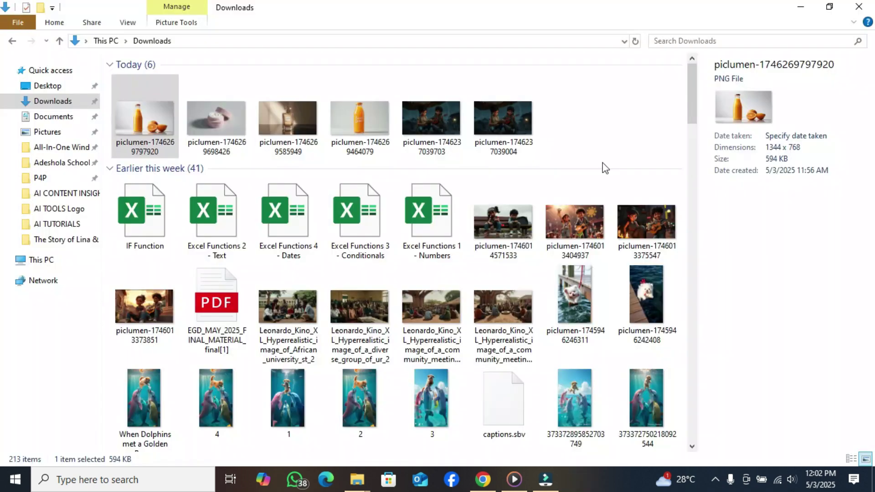
left_click(489, 482)
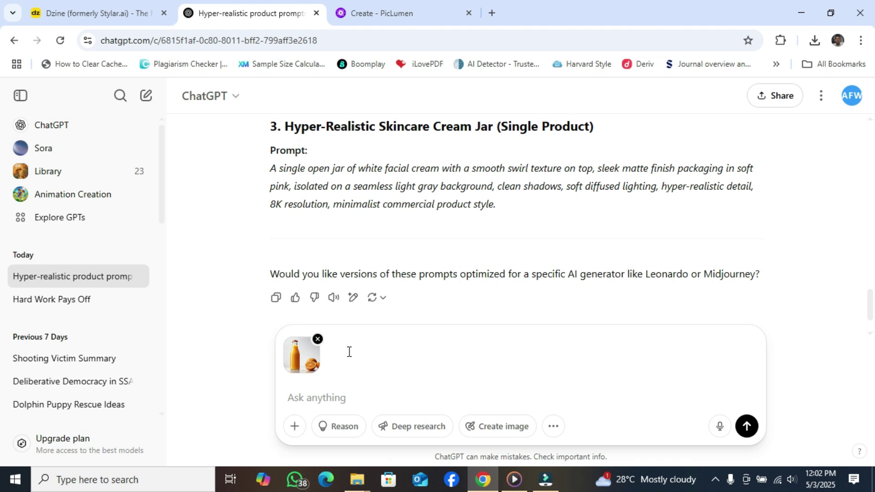
Step: Begin the prompt with "Act as a professional product designer and suggest different designs for the attached product. I meant"
left_click(336, 396)
type("Act as a profess")
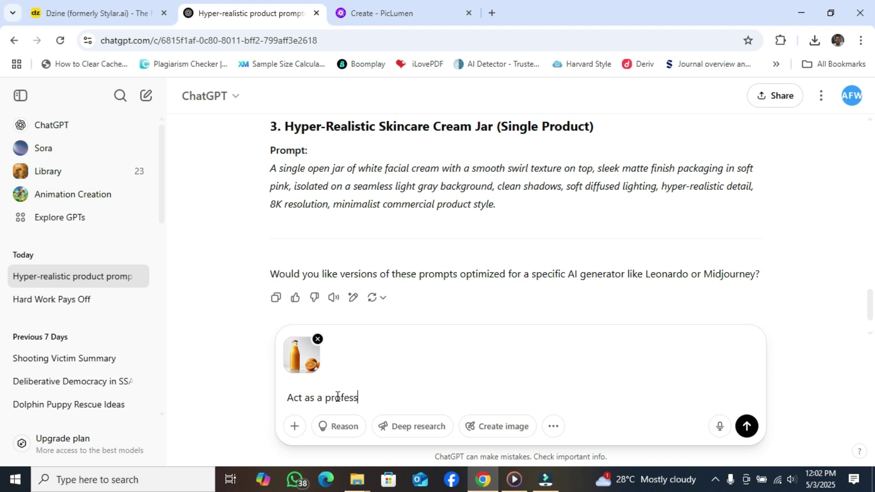
type("ional product desig")
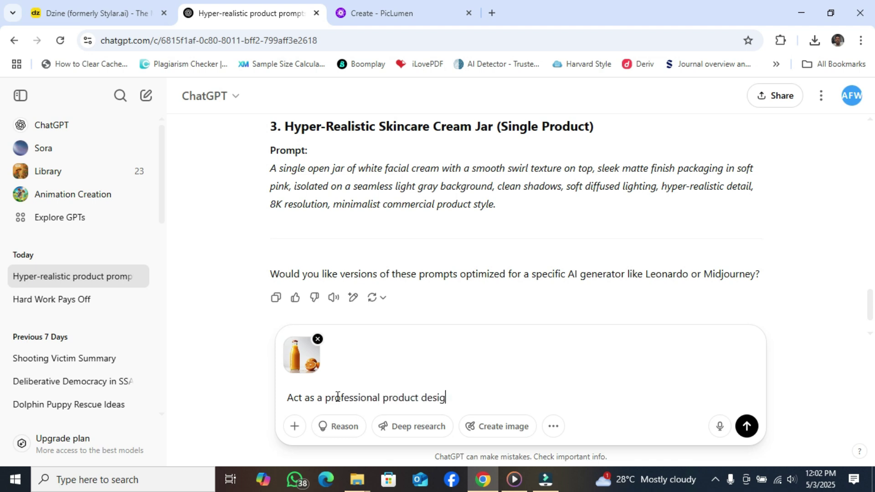
type("ner and sugge")
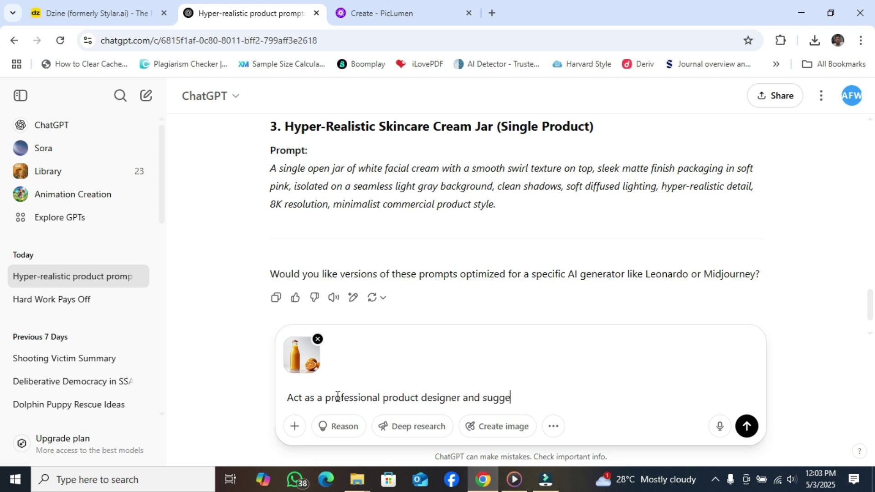
type("st i")
type("dig")
key("BackSpace")
type("fferent d")
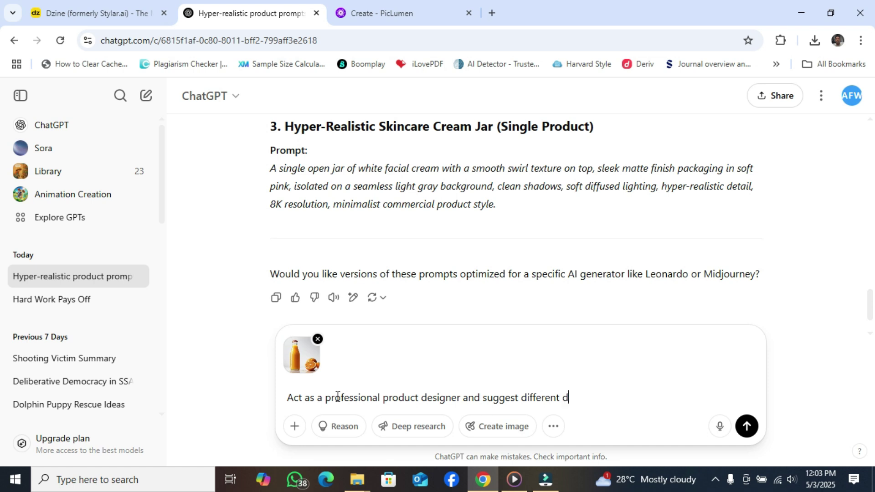
type("esigns for the attached")
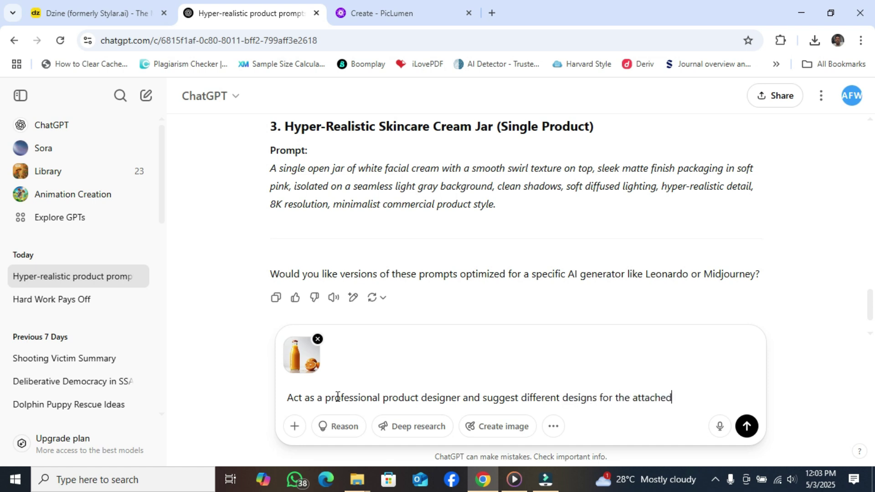
type(" product. I meant")
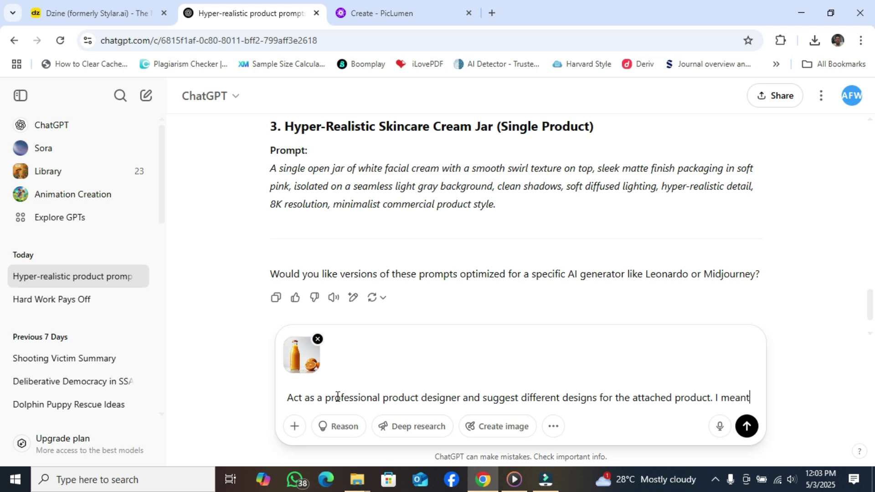
Step: Continue the prompt with "that the product should have product label. I want 3 different versions of the designs in one image."
type(" that the ")
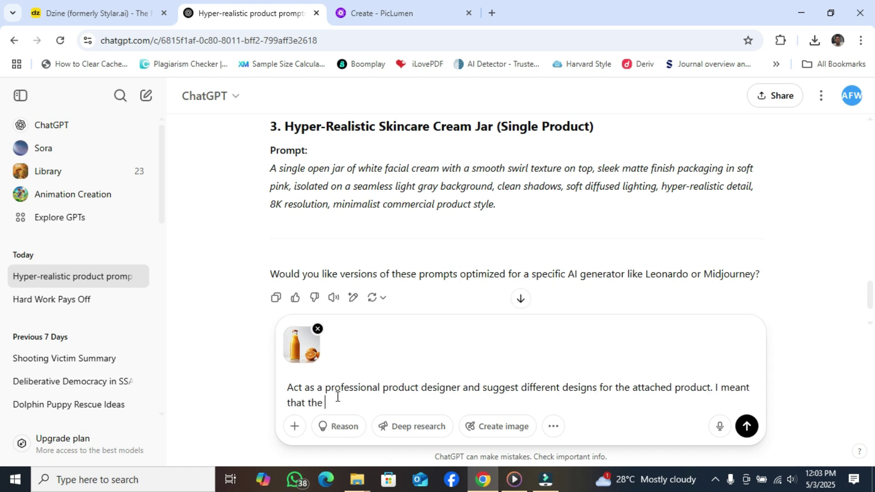
type("product wh")
type("hould have ")
type("product ")
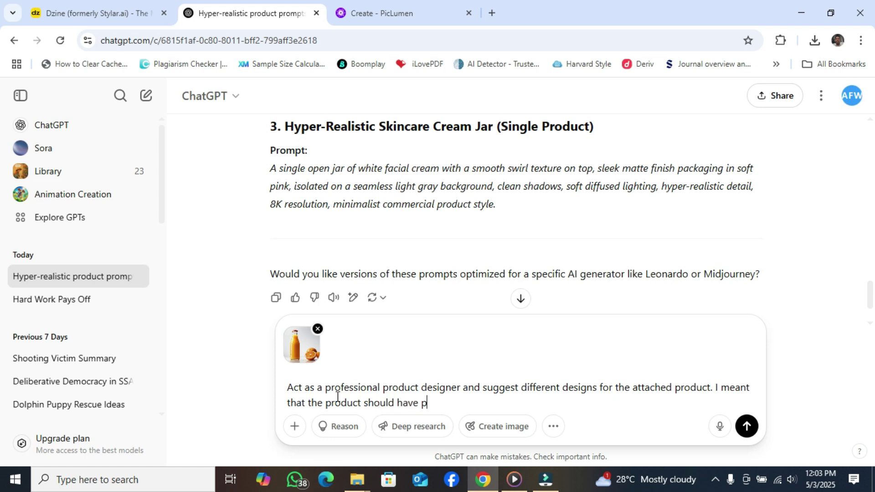
type("label. I want")
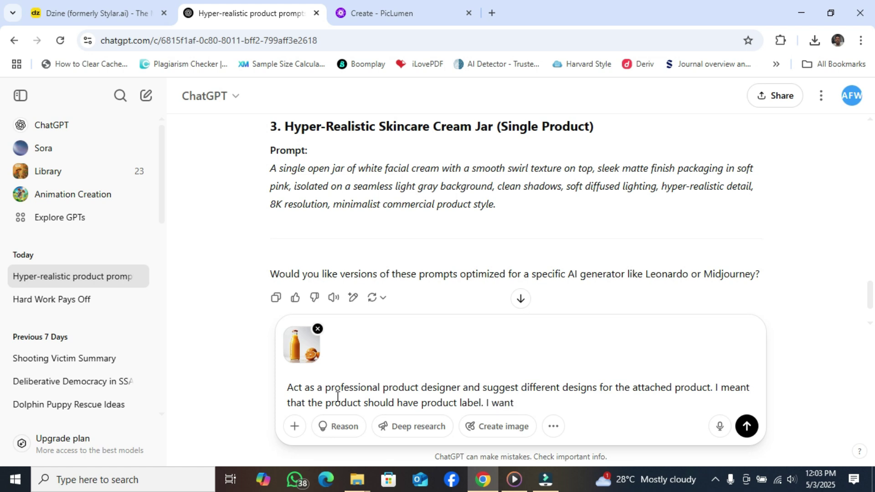
type(" 3 differe")
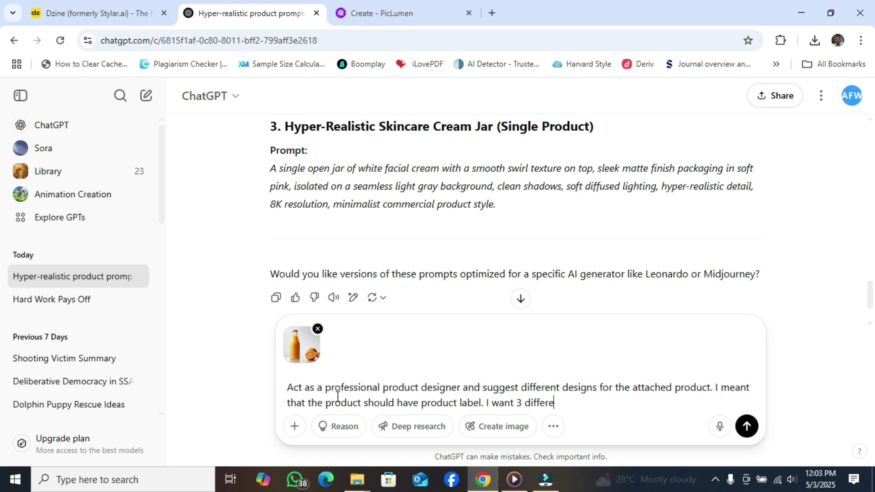
type("nt version")
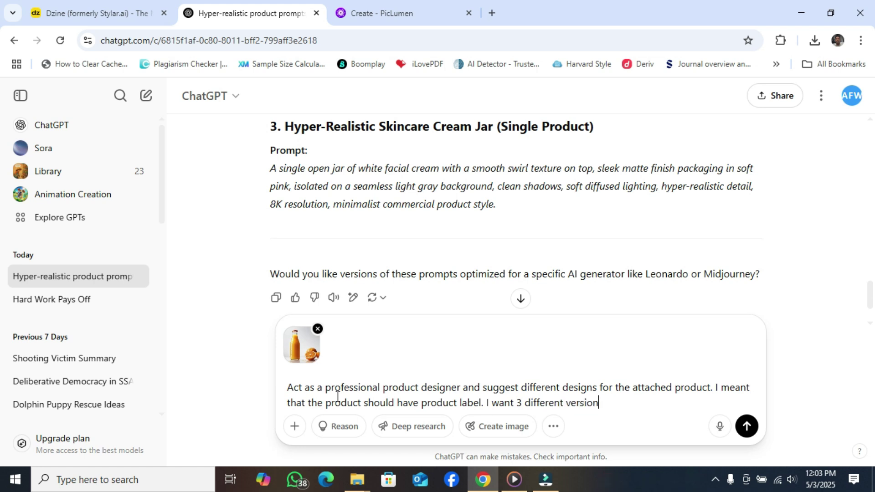
type("s of the designs i")
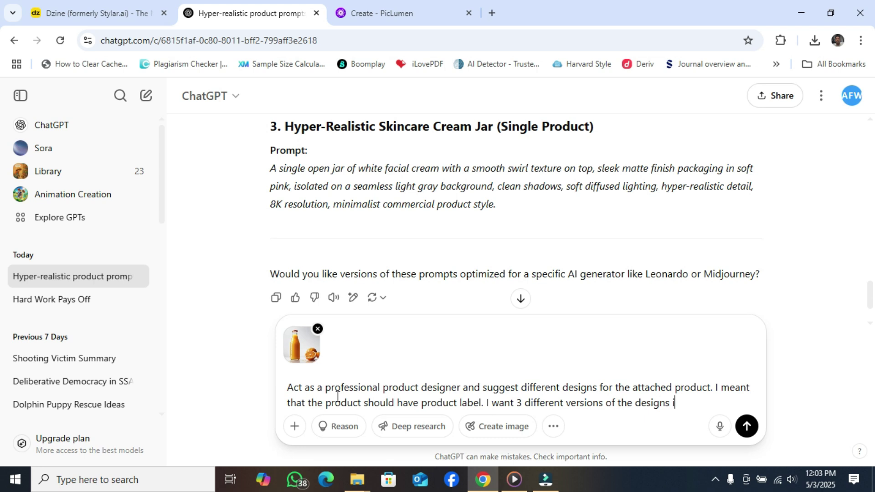
type("n one image. ")
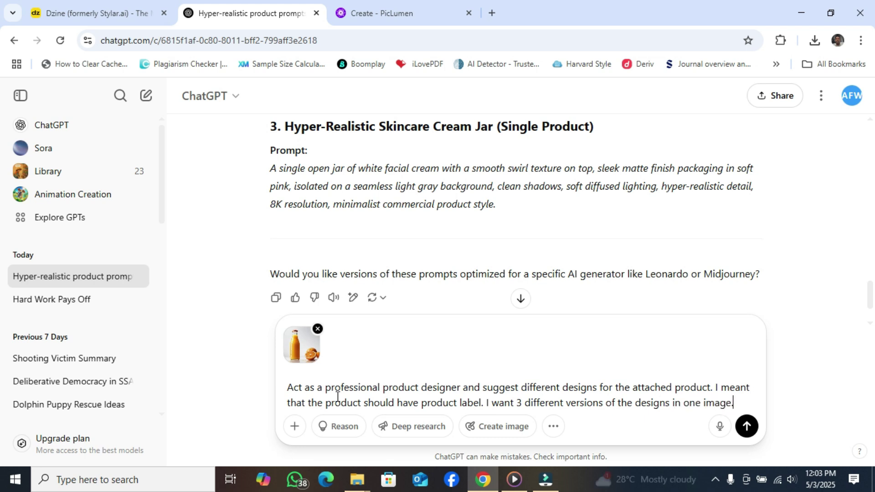
Step: Add to the prompt "The dimension should be 16:9 aspect ration. Make sure the three elements are very visible in the image"
type("The ")
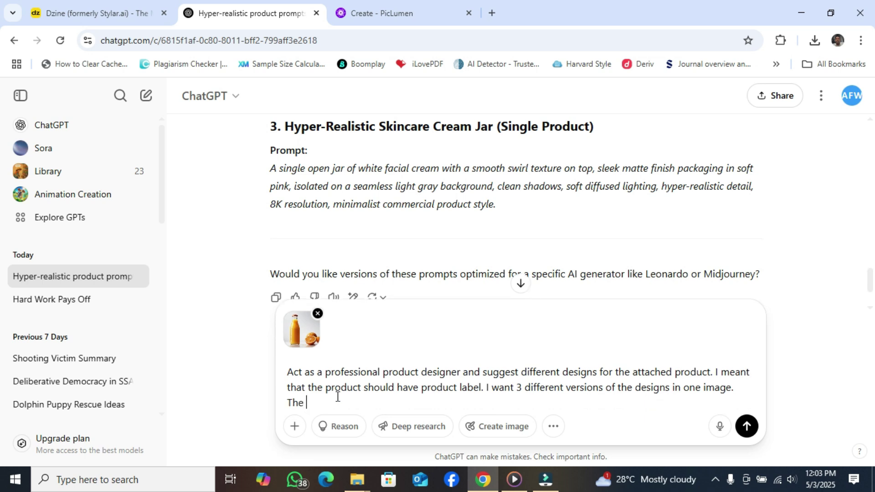
type("dimension should be")
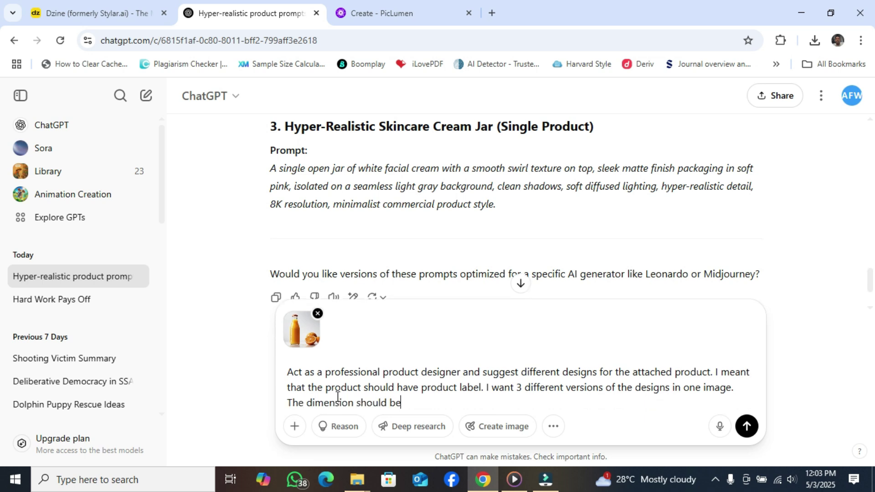
type(" 16:9 aspect ration")
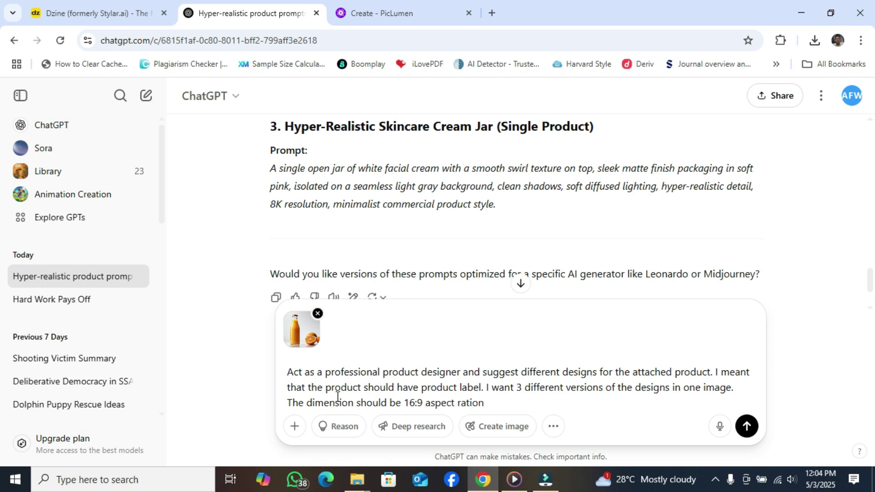
type(". Make sure the three ")
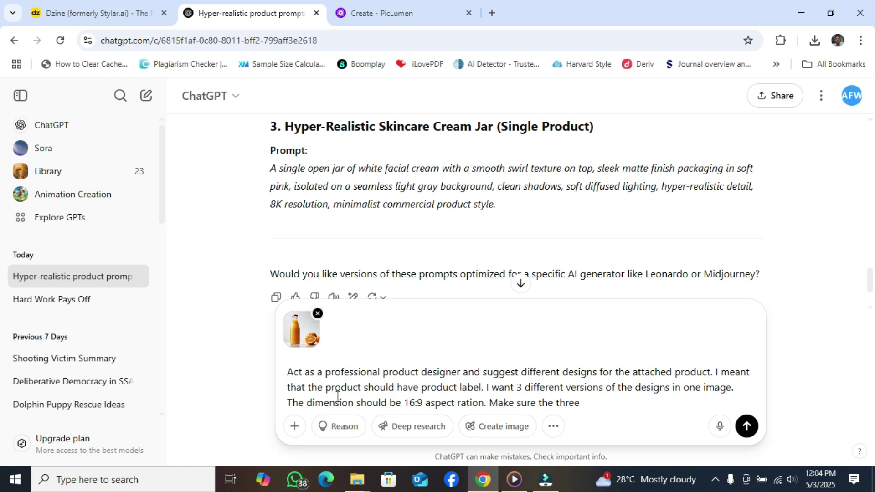
type("elements are very ")
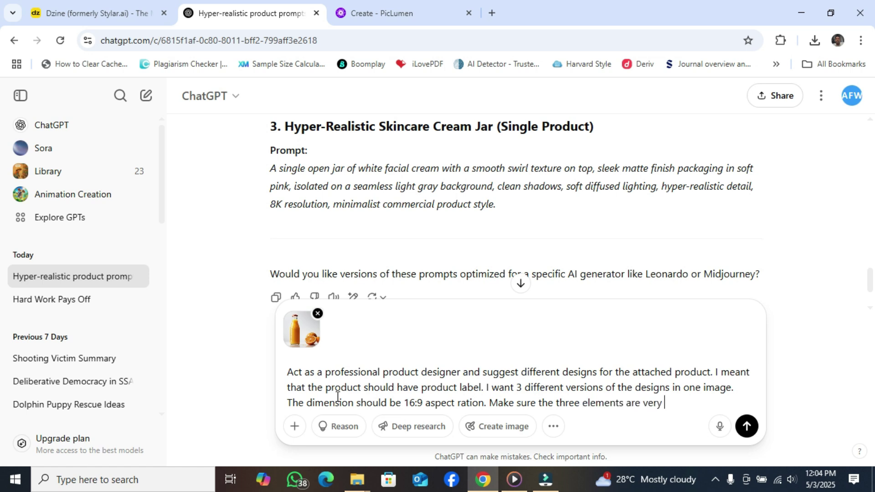
type("viss")
key("BackSpace")
type("ible in the image")
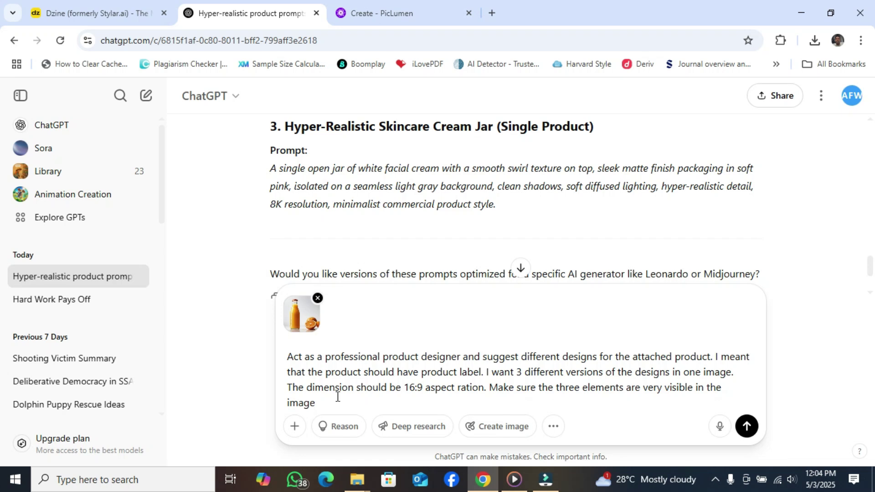
Step: Continue the prompt after "image" with ". Use the following product name"
type(". The nam")
key("BackSpace")
key("BackSpace")
key("BackSpace")
key("BackSpace")
key("BackSpace")
key("BackSpace")
key("BackSpace")
key("BackSpace")
type("Use the following name")
key("BackSpace")
key("BackSpace")
key("BackSpace")
key("BackSpace")
type("product name")
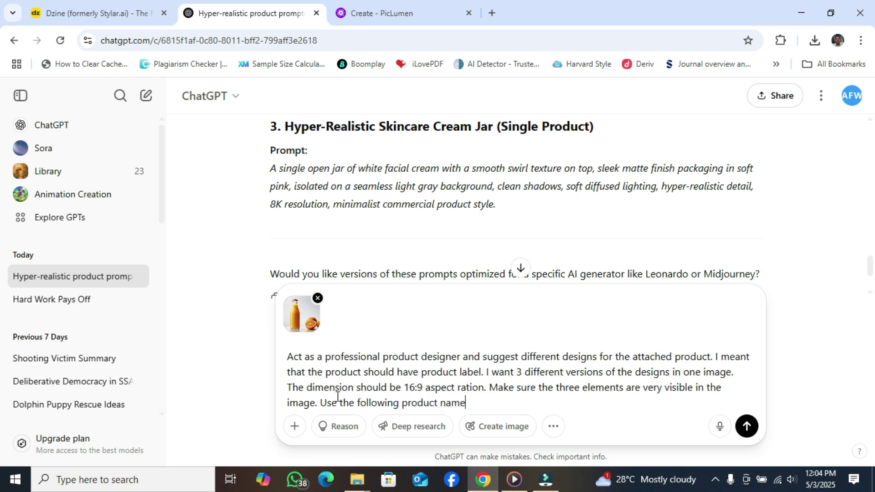
Step: Extend the prompt with "to design the different versions of labels for the product attached"
type(" to design th")
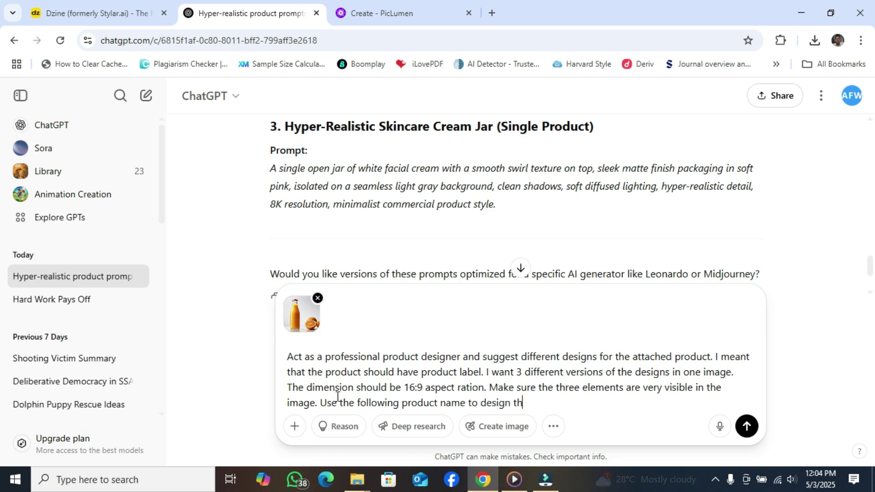
type("e labels")
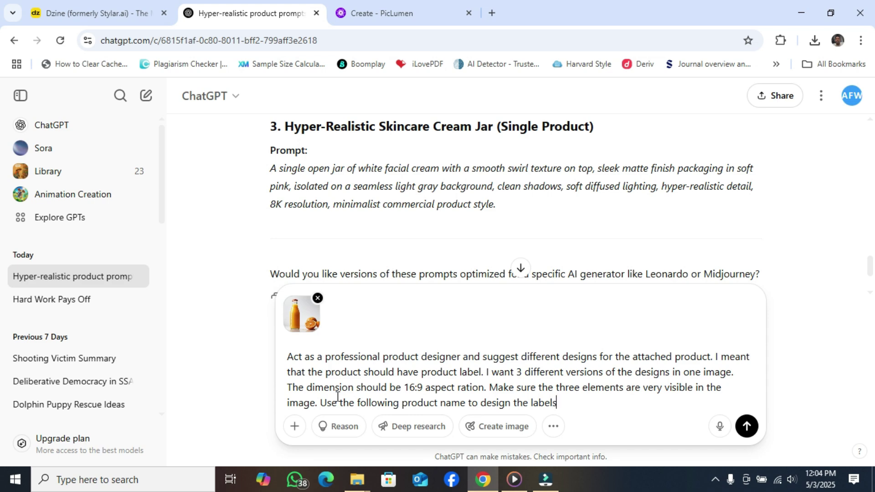
key("BackSpace")
key("BackSpace")
key("BackSpace")
key("BackSpace")
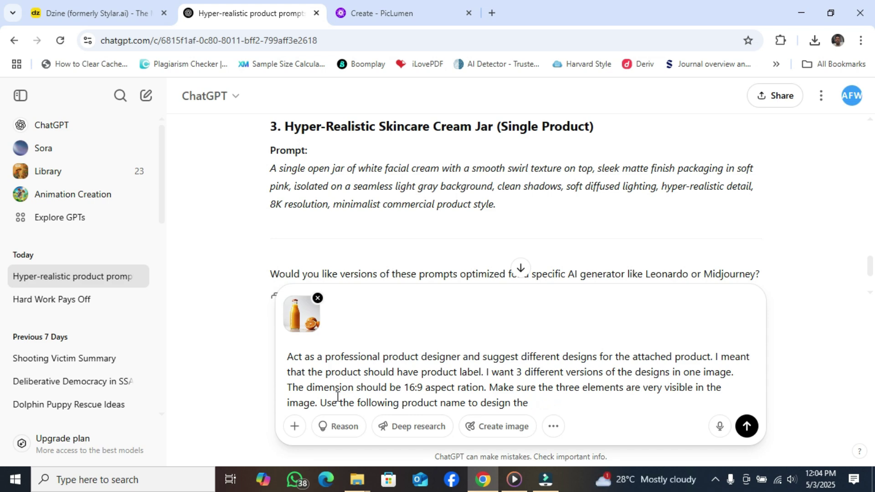
type("different versions of")
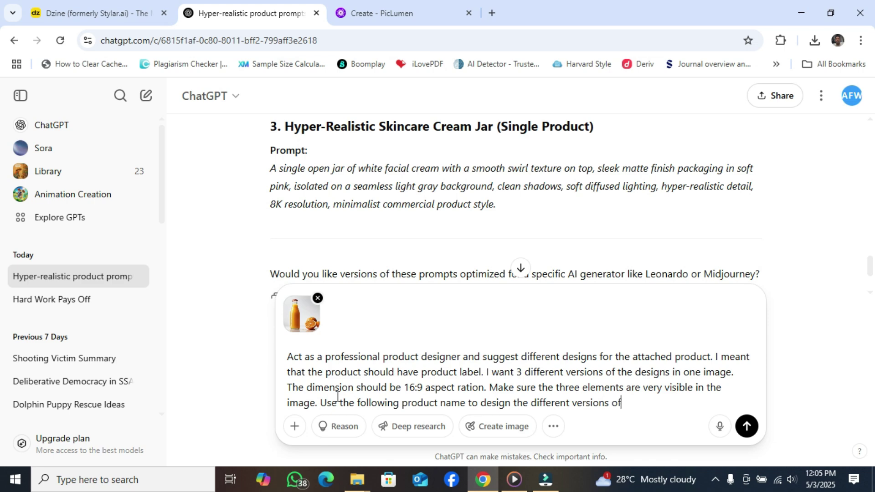
type(" labels for the product")
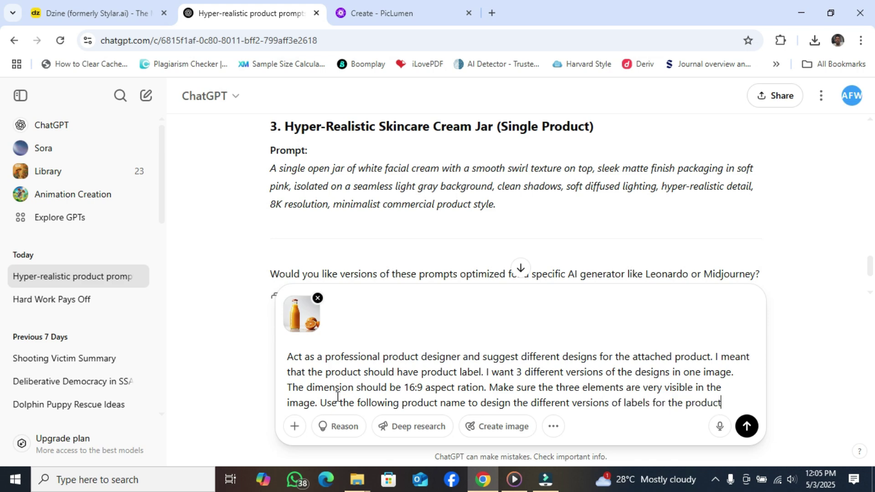
type(" attached")
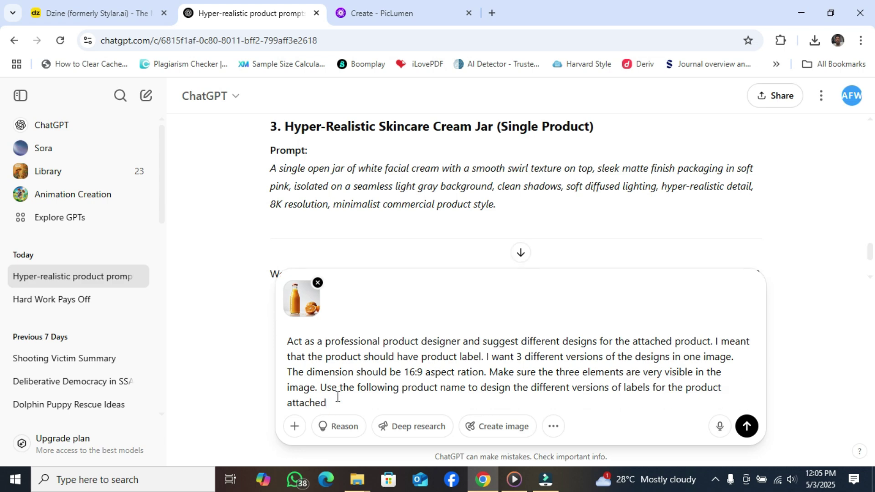
Step: End the prompt with the quoted product name "HEAVEN JUICE" and send it to generate the image
type(" \"HEAVEN JUICE")
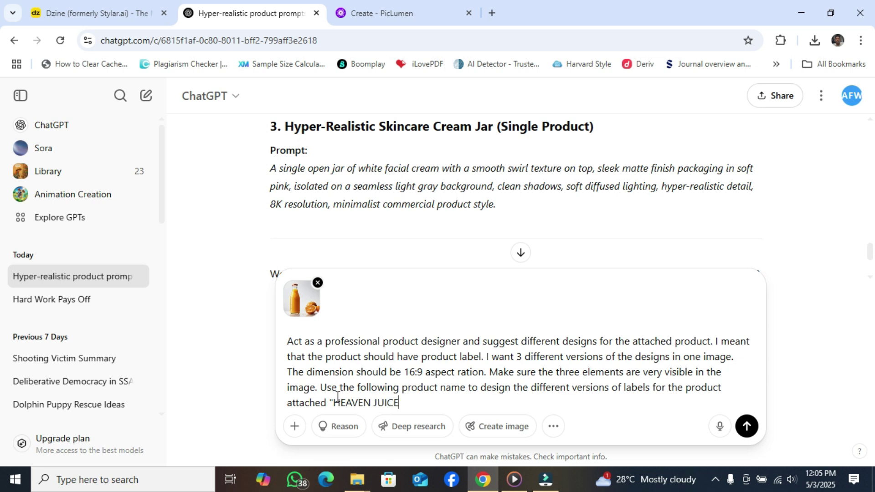
key("shift+Return")
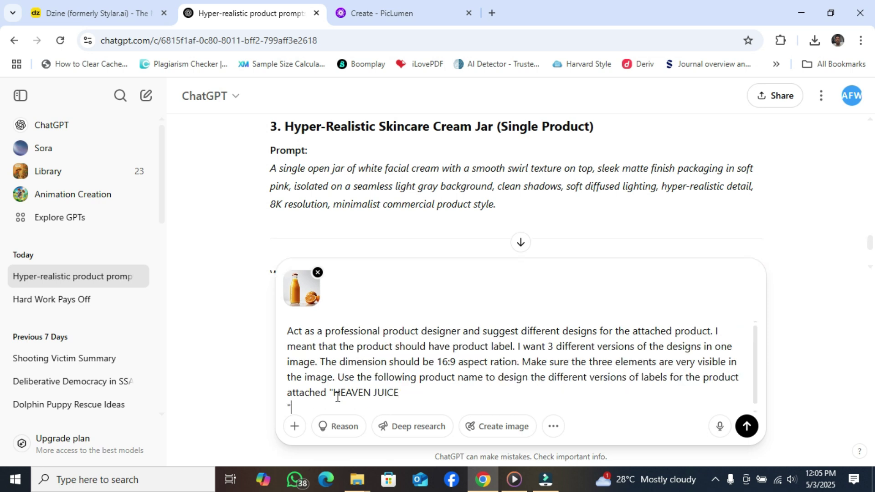
key("BackSpace")
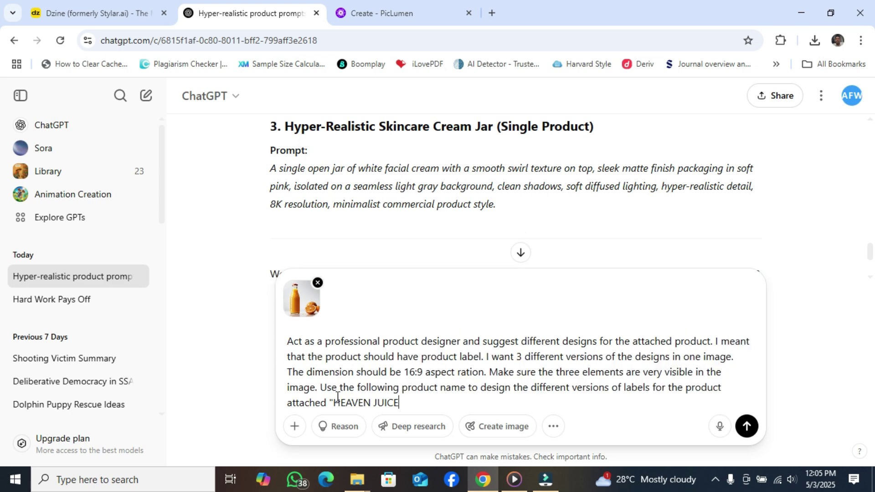
type("\"")
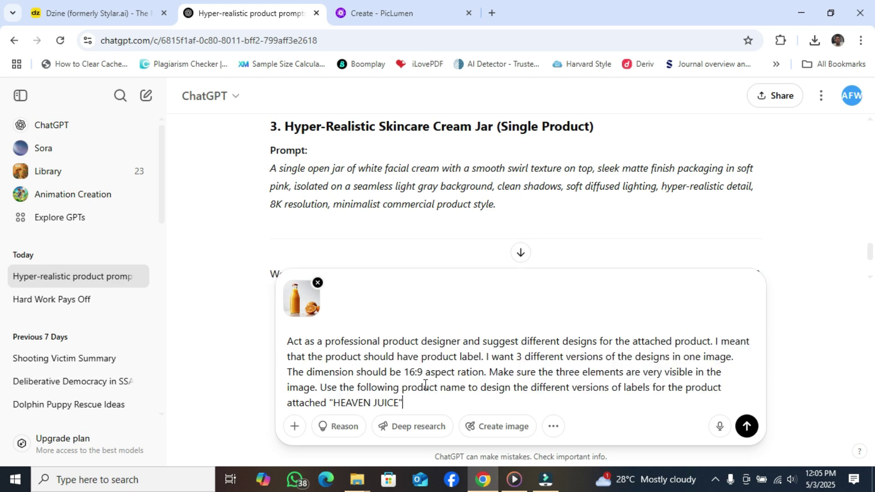
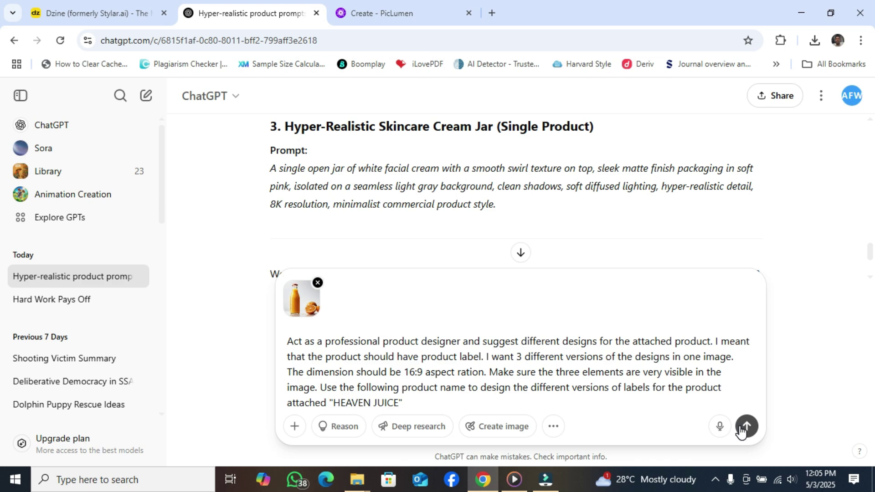
left_click(746, 427)
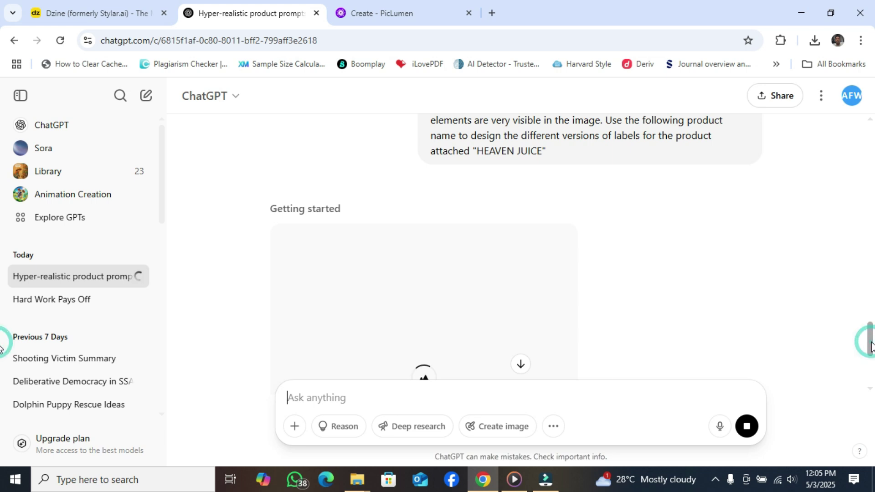
left_click_drag(870, 347, 870, 365)
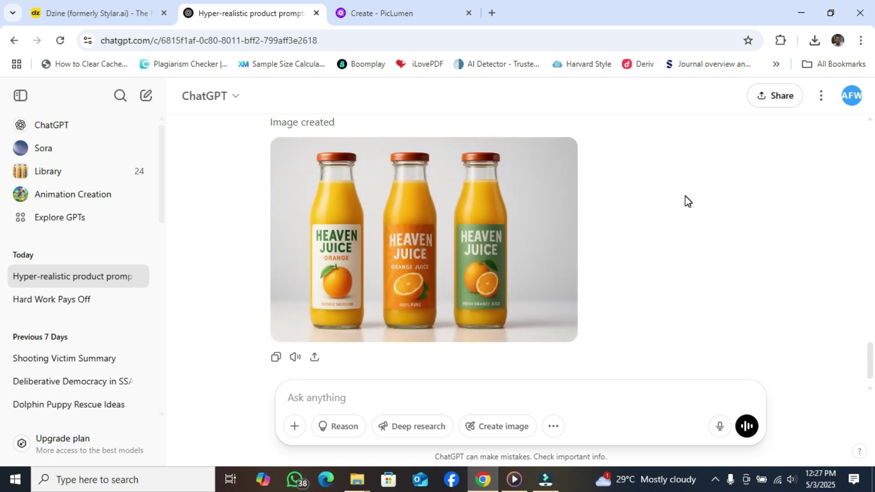
Step: Open the generated image of the three juice bottles in the enlarged view and download it
left_click(442, 258)
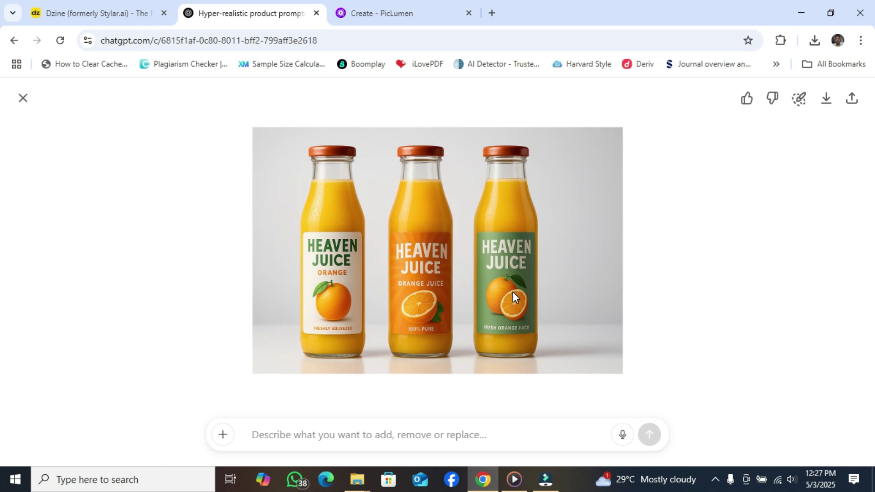
left_click(852, 99)
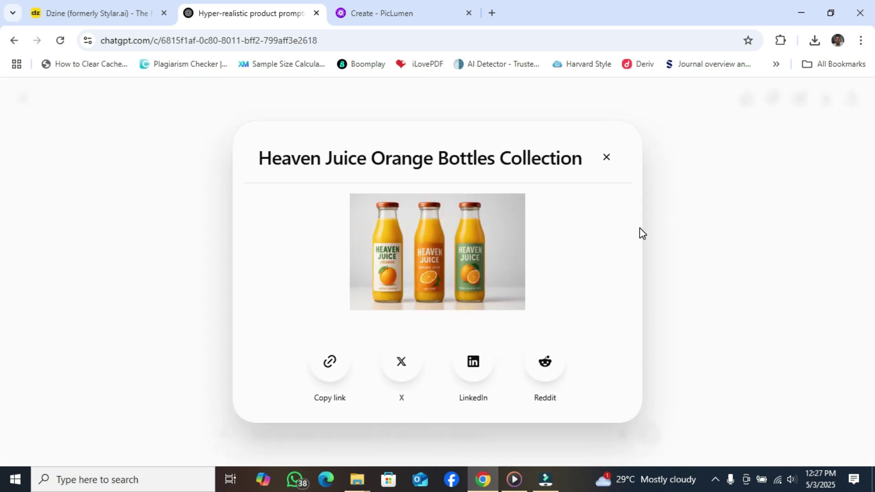
left_click(607, 157)
left_click(821, 111)
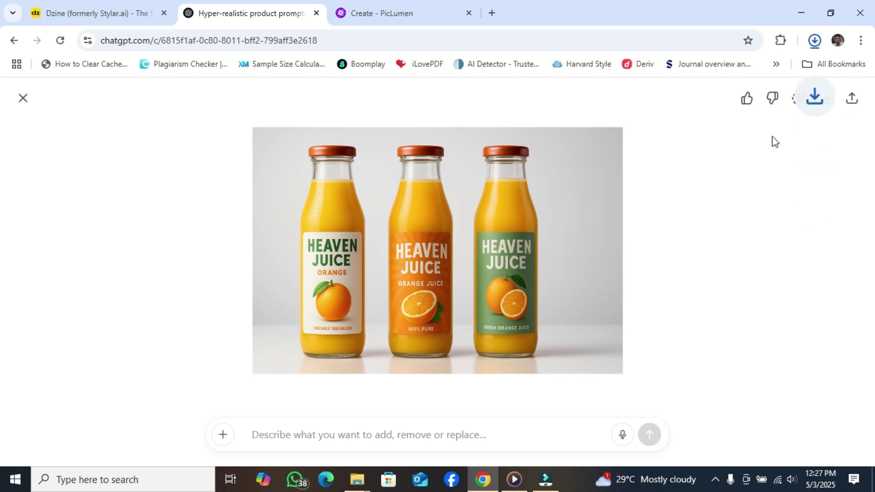
Step: Locate the downloaded ChatGPT image in its folder, view it in a maximized image viewer, and close the viewer
left_click(814, 46)
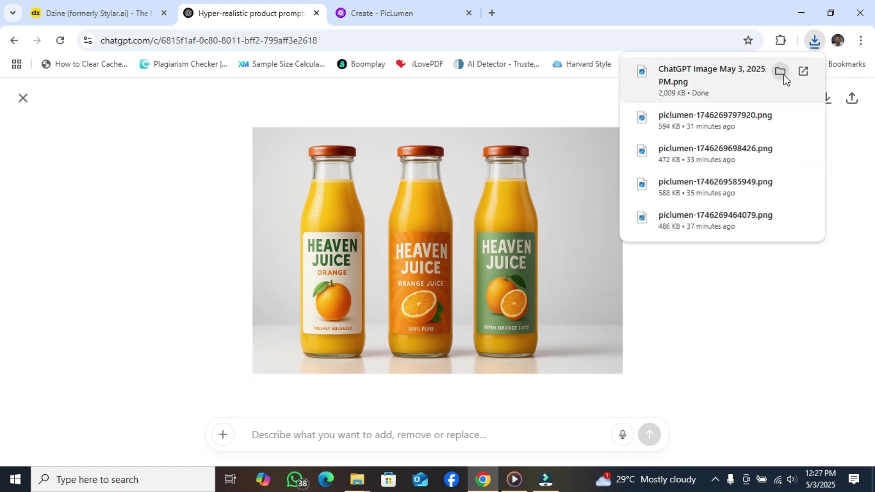
left_click(780, 72)
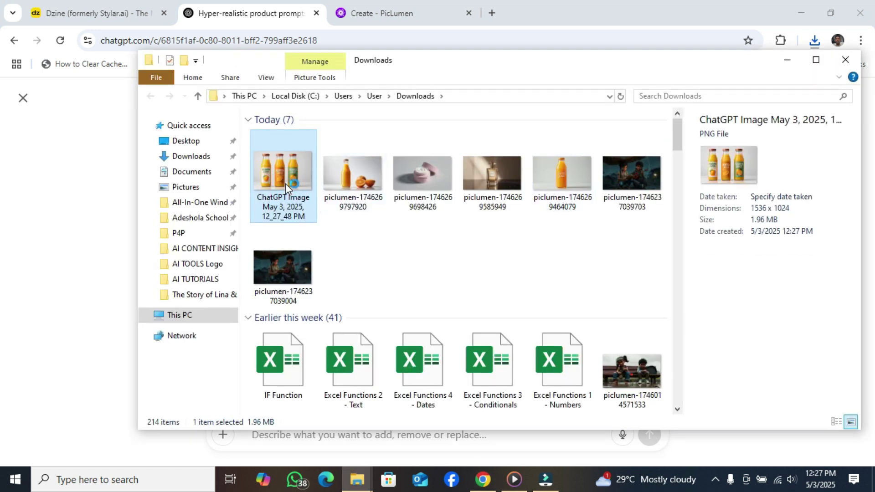
double_click(285, 184)
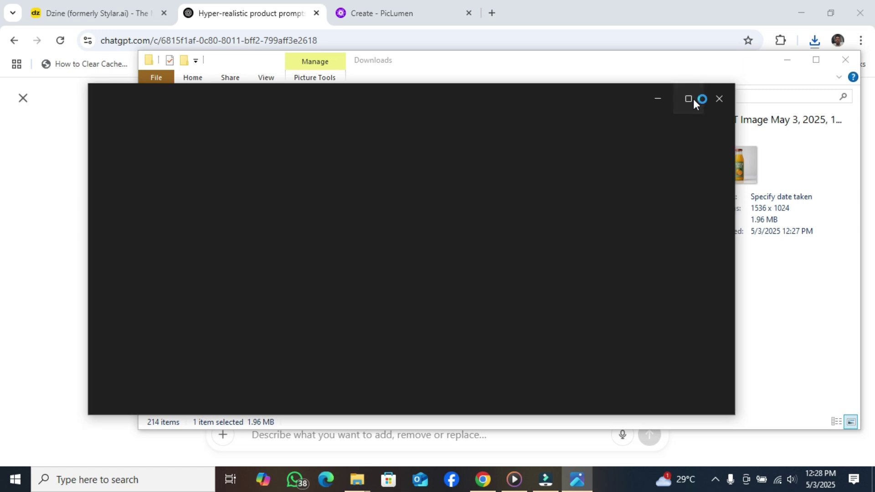
left_click(693, 100)
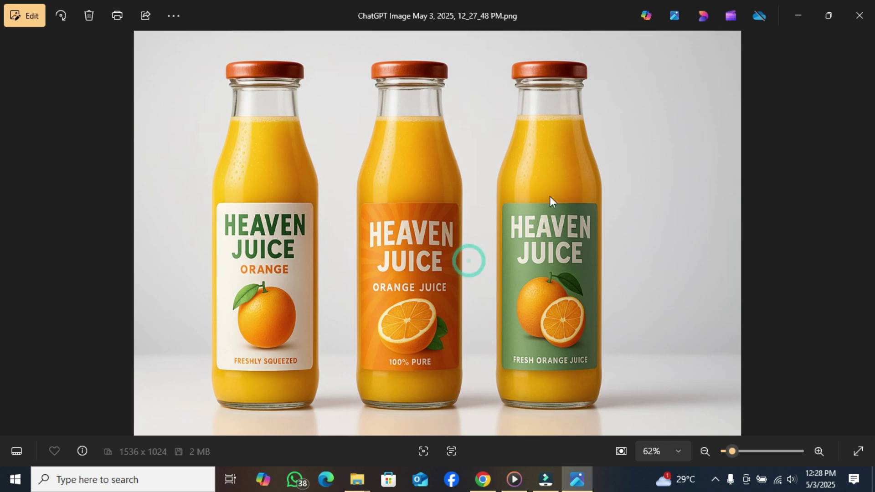
left_click(859, 15)
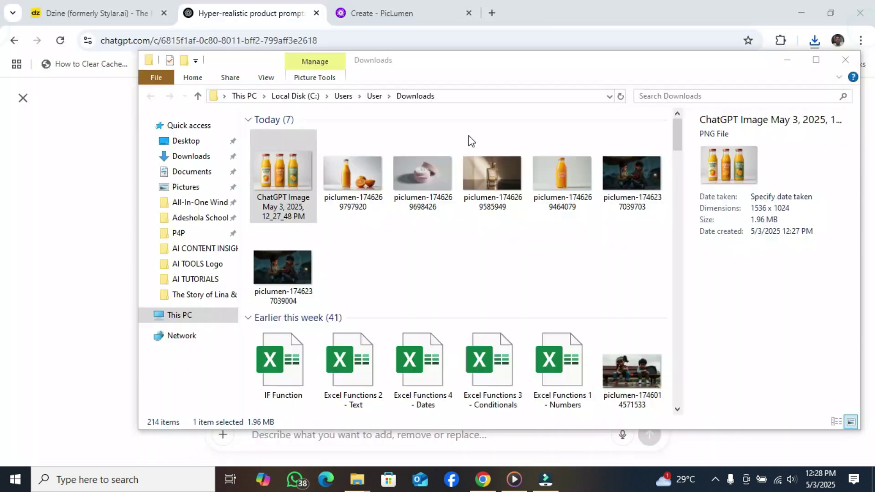
double_click(349, 184)
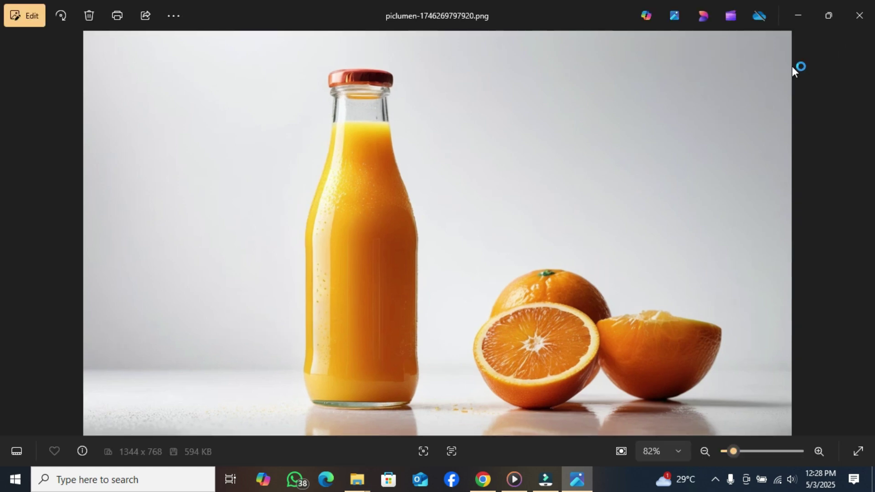
left_click(853, 27)
left_click(286, 164)
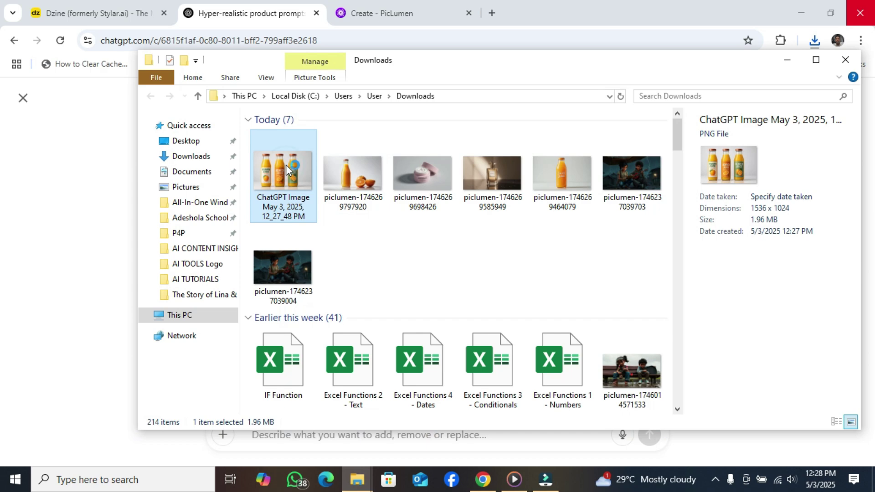
double_click(286, 164)
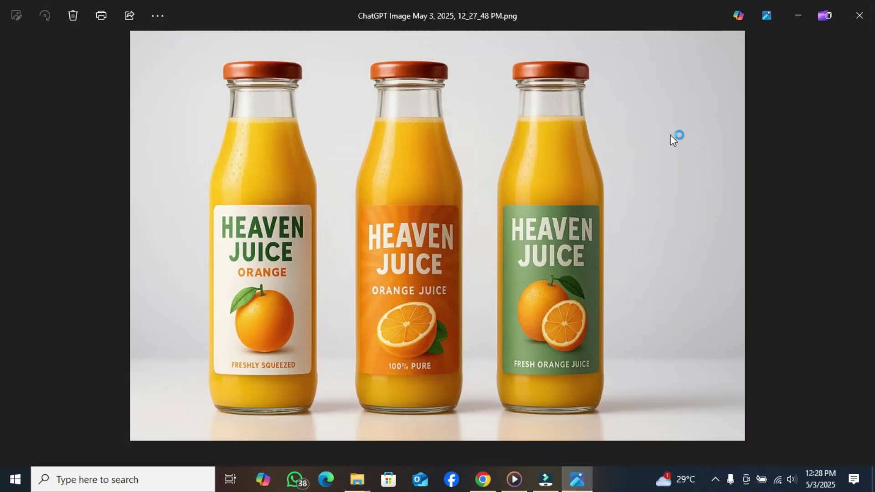
left_click(860, 18)
left_click(71, 8)
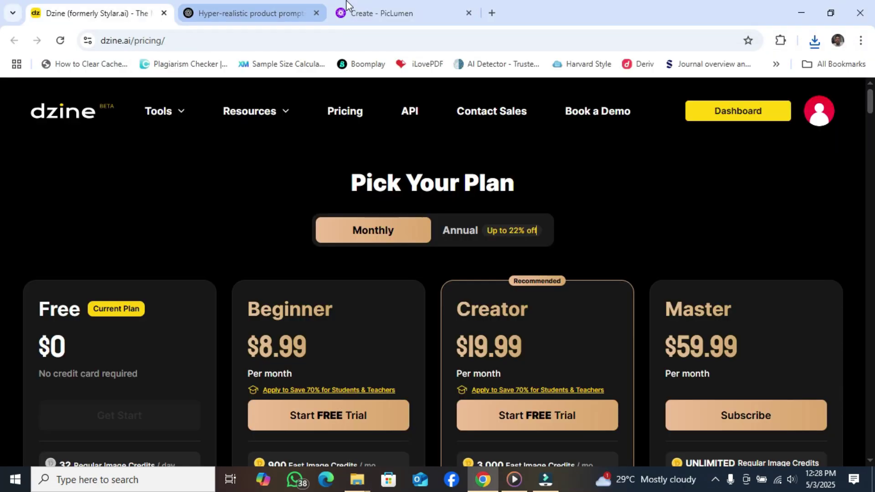
left_click(293, 8)
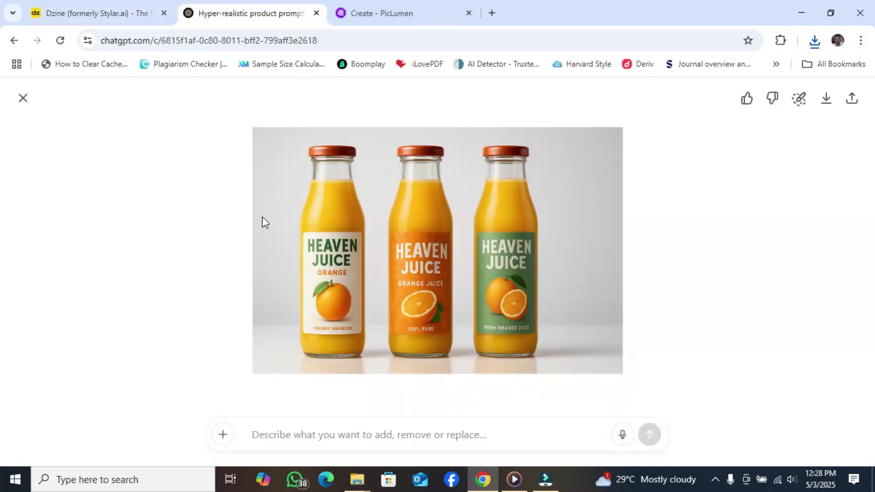
Step: Close the enlarged image, send ChatGPT the message "Write the prompt used to generate the image design", and review the reply
left_click(19, 105)
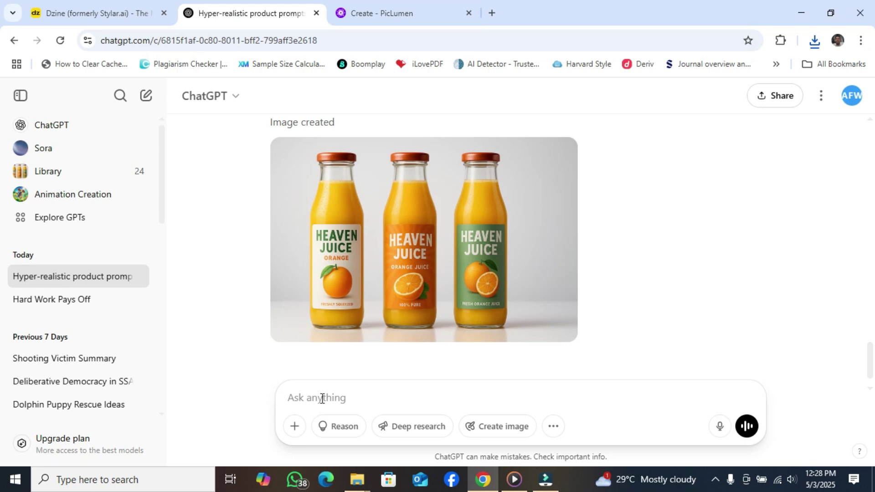
type("Wri")
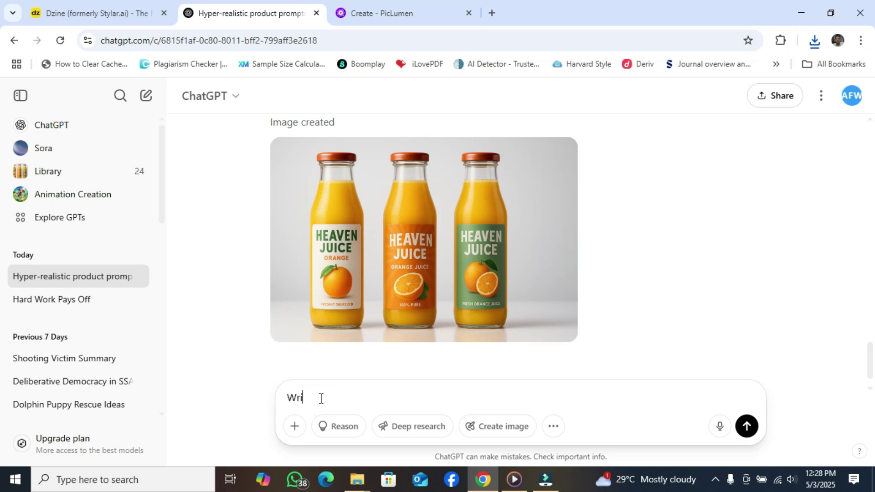
type("te the prompt used to ge")
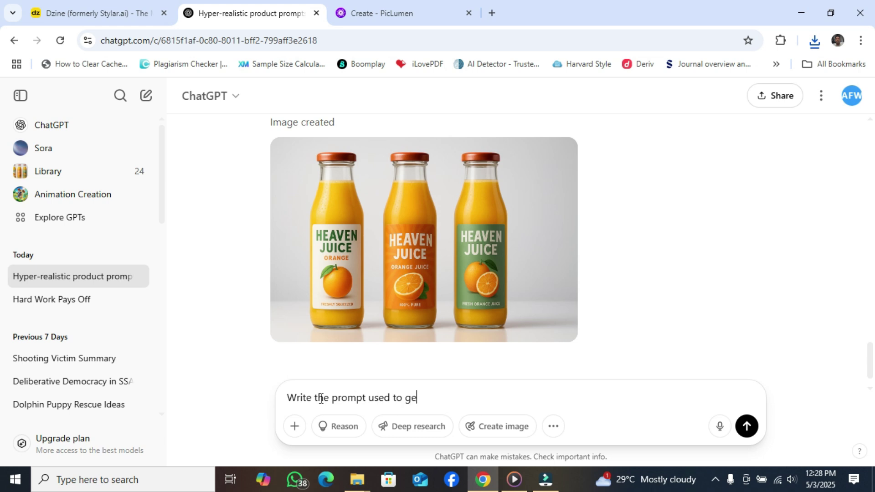
type("nerate the image design")
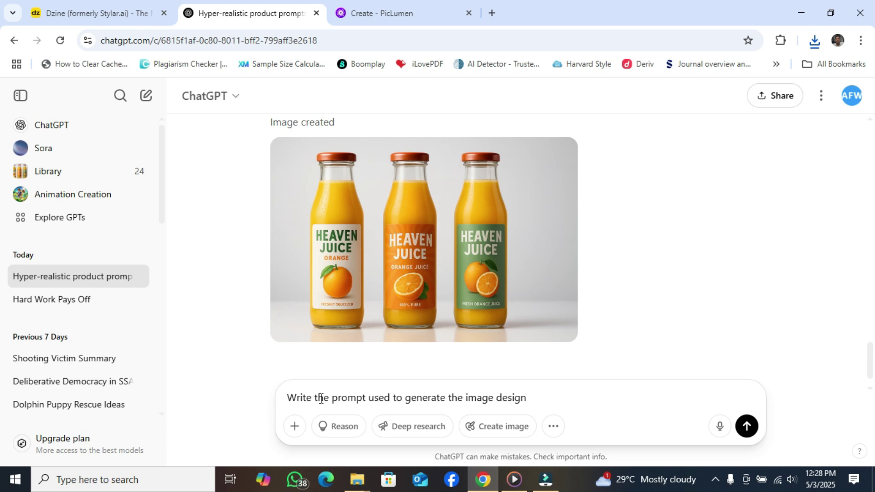
key("Return")
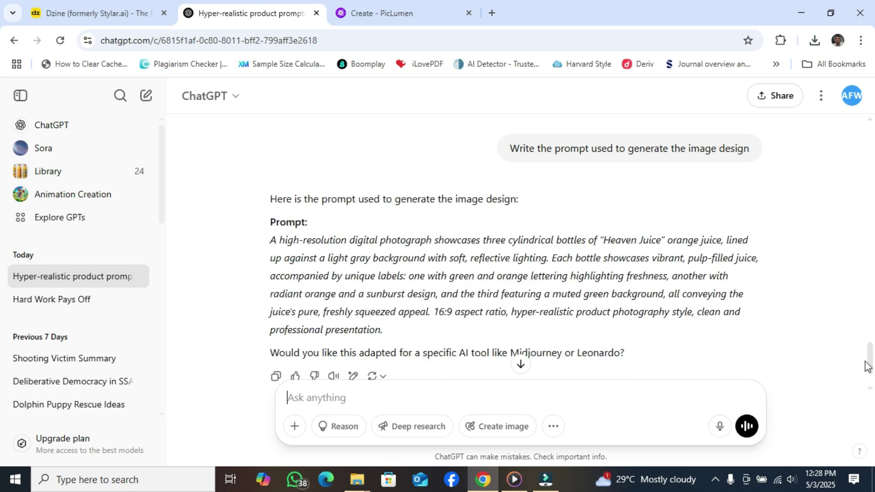
scroll(871, 371, "down", 2)
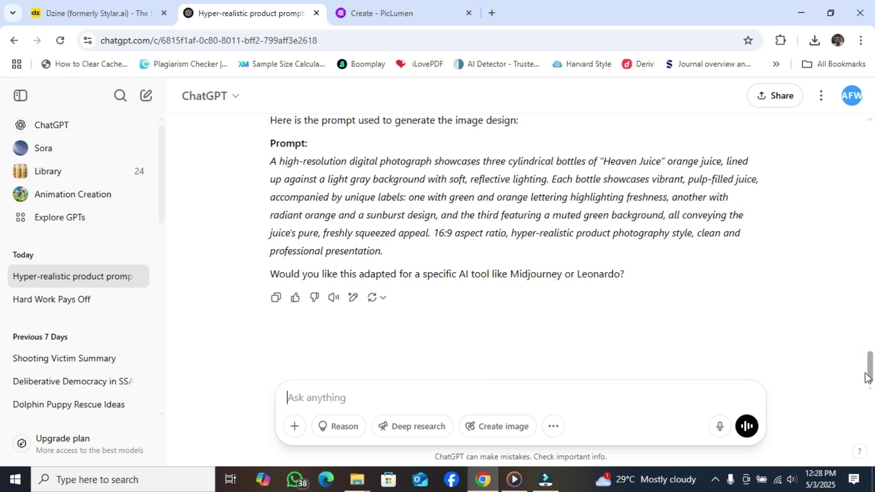
scroll(847, 362, "up", 3)
scroll(847, 362, "down", 2)
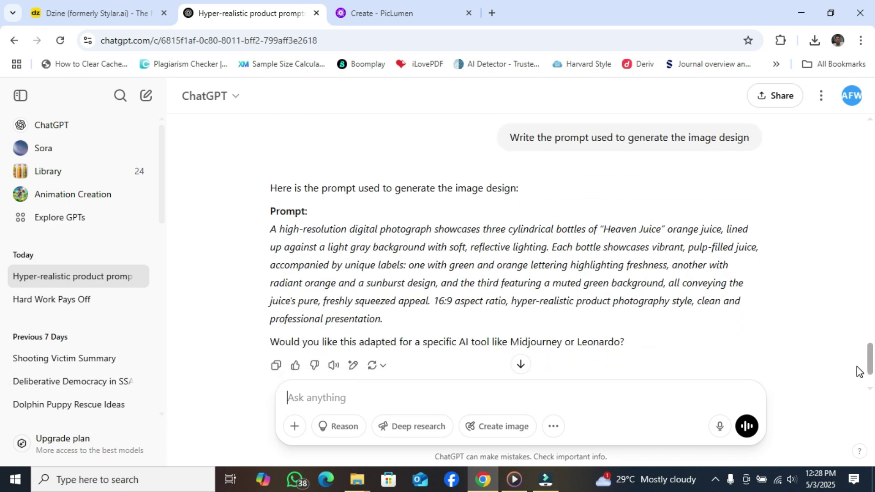